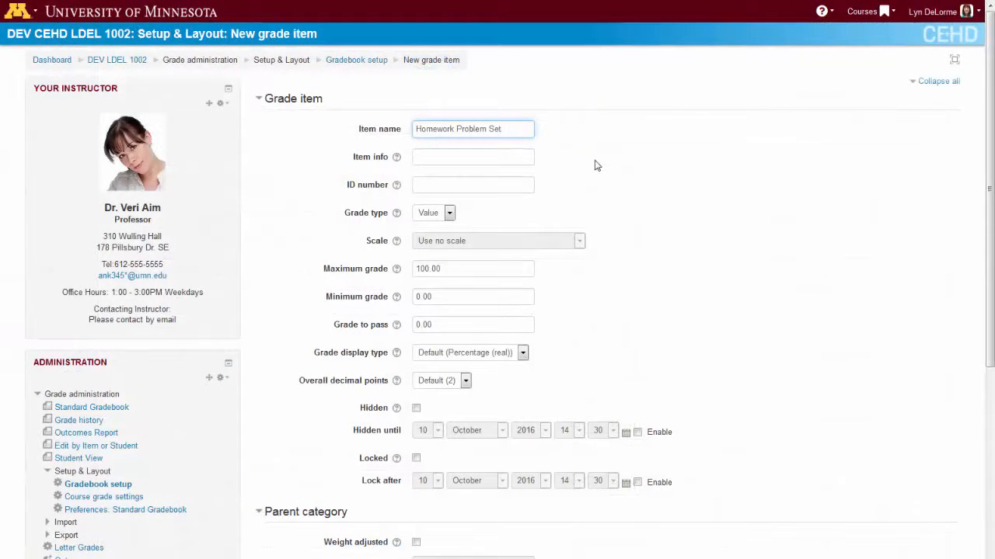
# Step: Name the new grade item Homework Problem Set 5 and set its maximum grade to 25.00
pyautogui.write('5')
pyautogui.doubleClick(429, 270)
pyautogui.write('25.00')
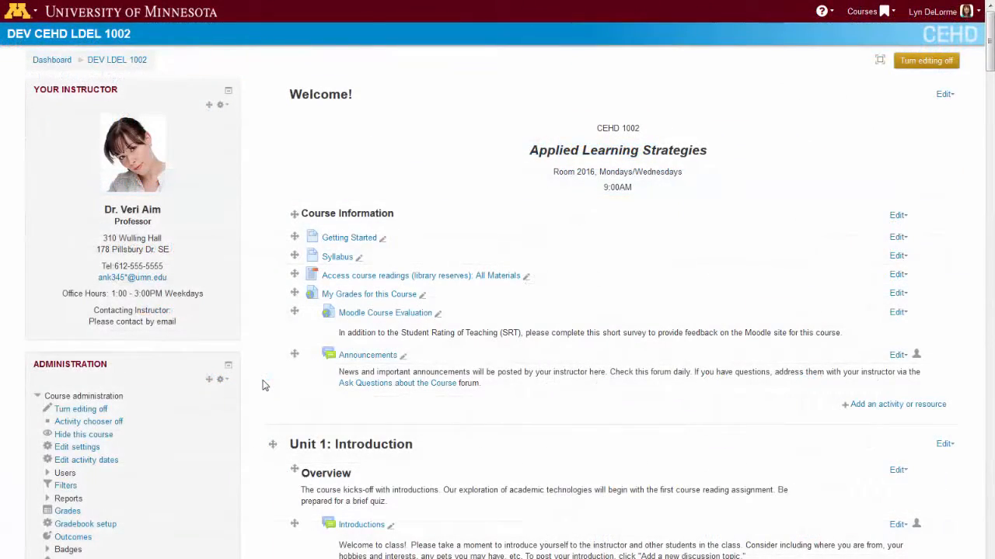
# Step: In the gradebook setup, move Homework Problem Set 6 directly below Homework Problem Set 5 and open its edit options
pyautogui.scroll(-3, 263, 386)
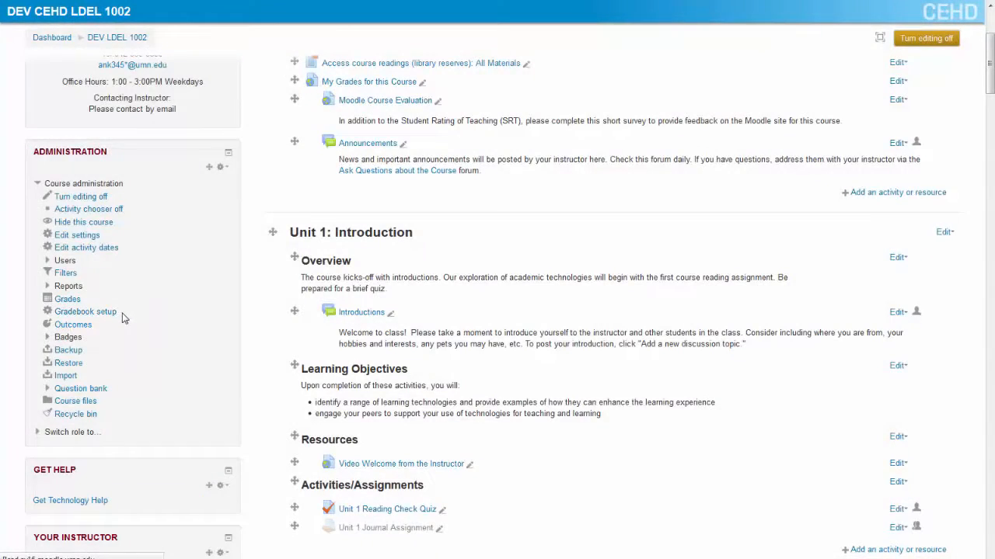
pyautogui.click(115, 313)
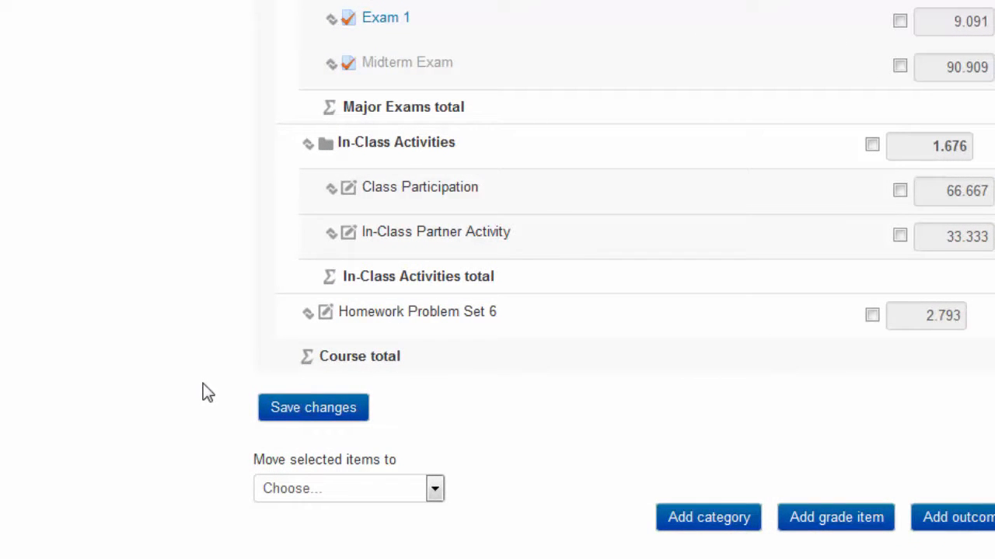
pyautogui.click(307, 322)
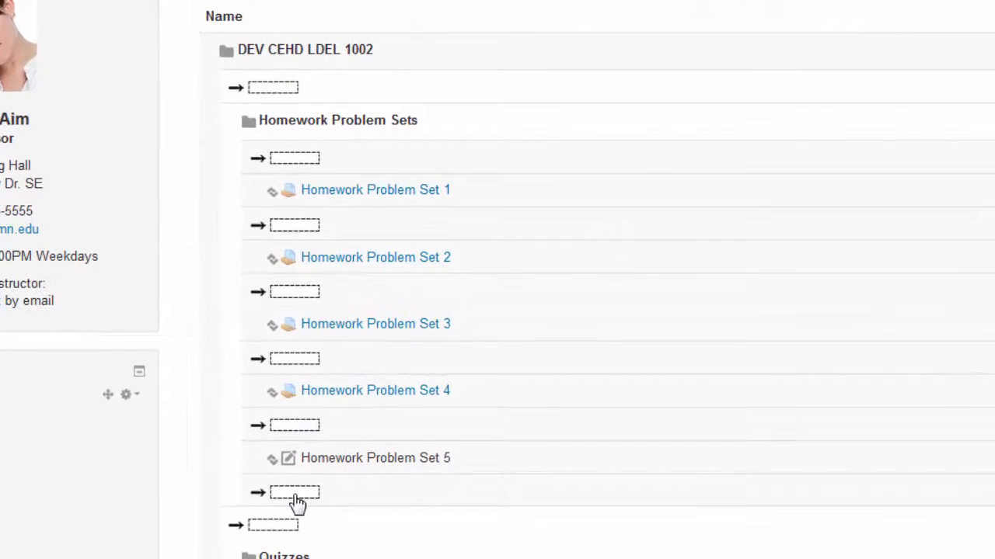
pyautogui.click(296, 495)
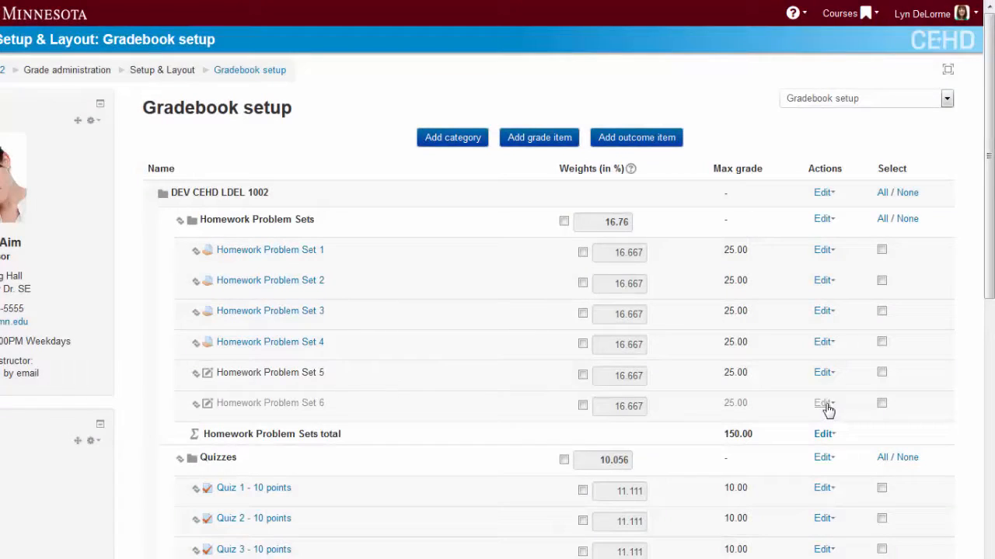
pyautogui.click(825, 406)
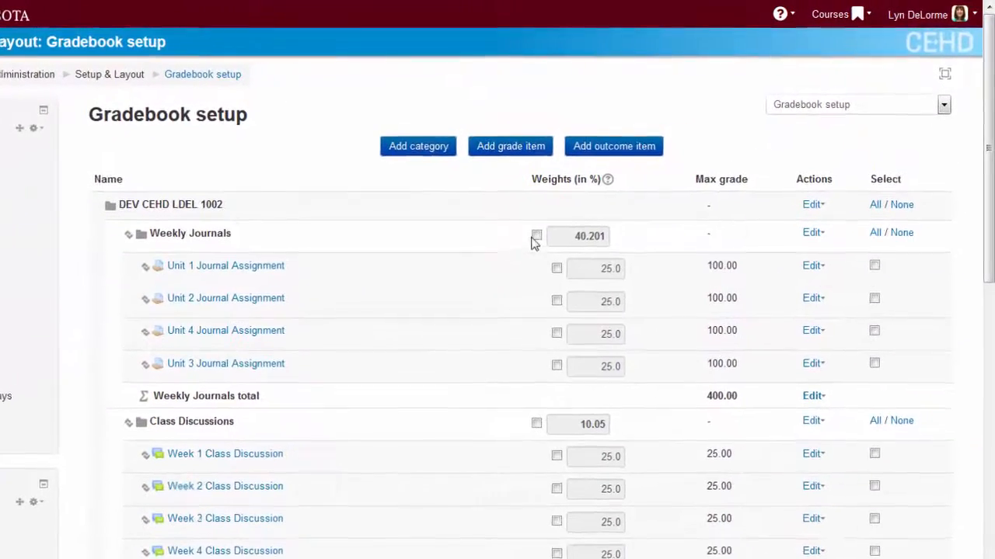
# Step: Override the Weekly Journals category weight with 25 percent
pyautogui.click(569, 218)
pyautogui.doubleClick(557, 242)
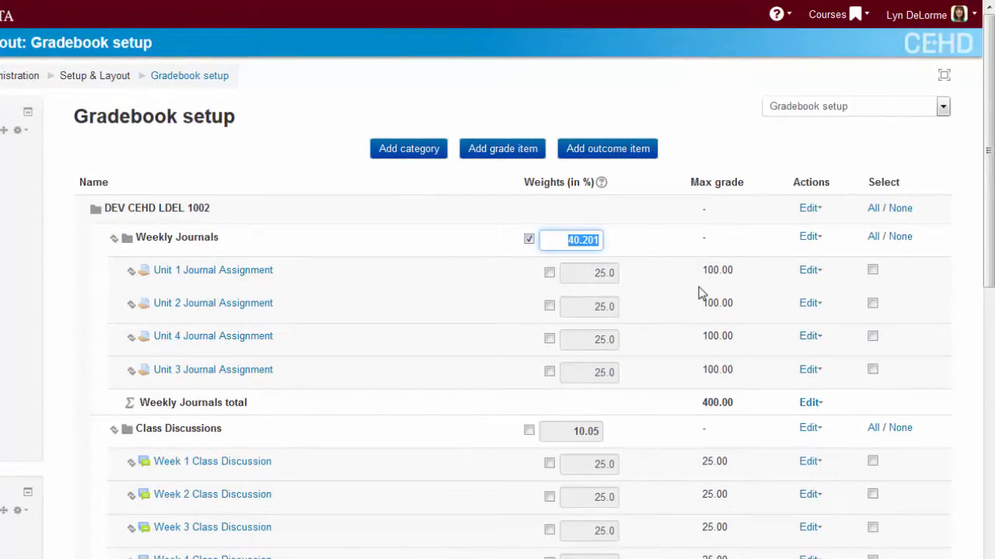
pyautogui.write('25')
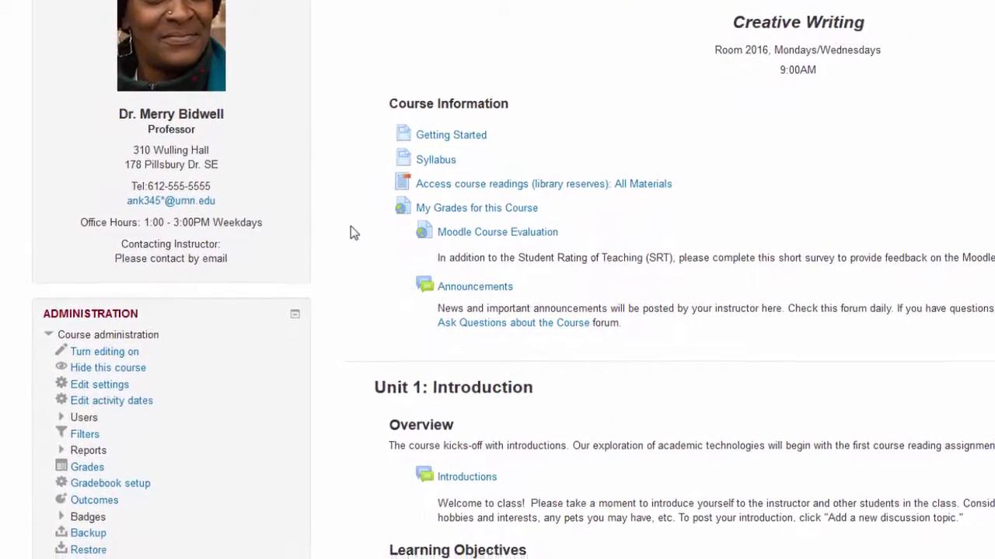
# Step: Open the Creative Writing course's gradebook setup and add a grade category named Weekly Journals
pyautogui.scroll(-3, 350, 231)
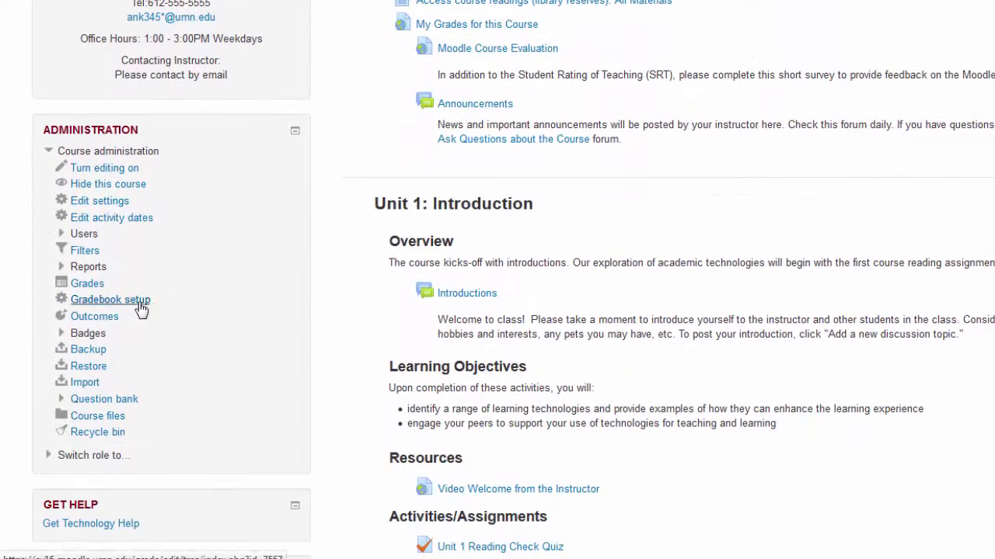
pyautogui.click(138, 303)
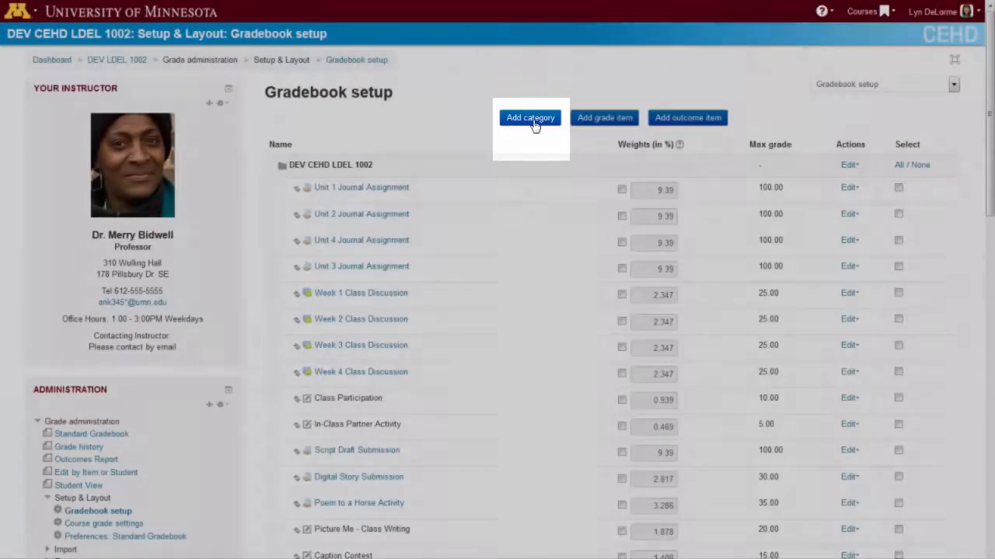
pyautogui.click(531, 118)
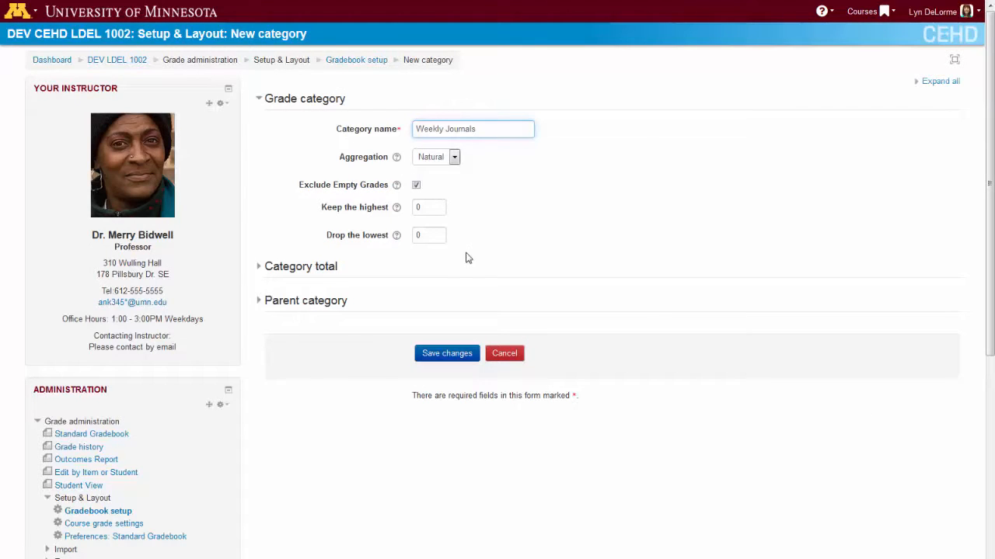
pyautogui.click(459, 351)
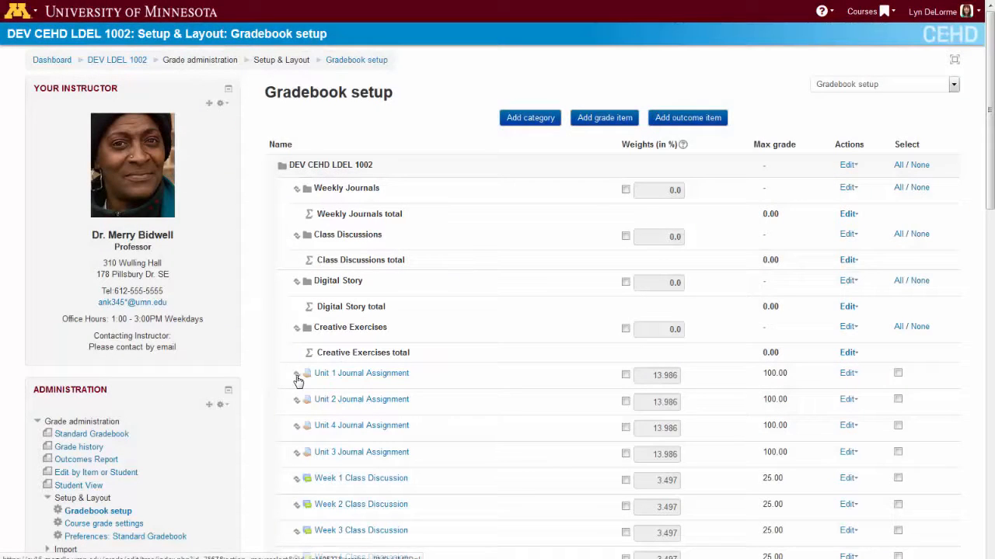
# Step: Start moving Unit 1 Journal Assignment in the gradebook, and open the grade category choices in its assignment settings
pyautogui.click(297, 379)
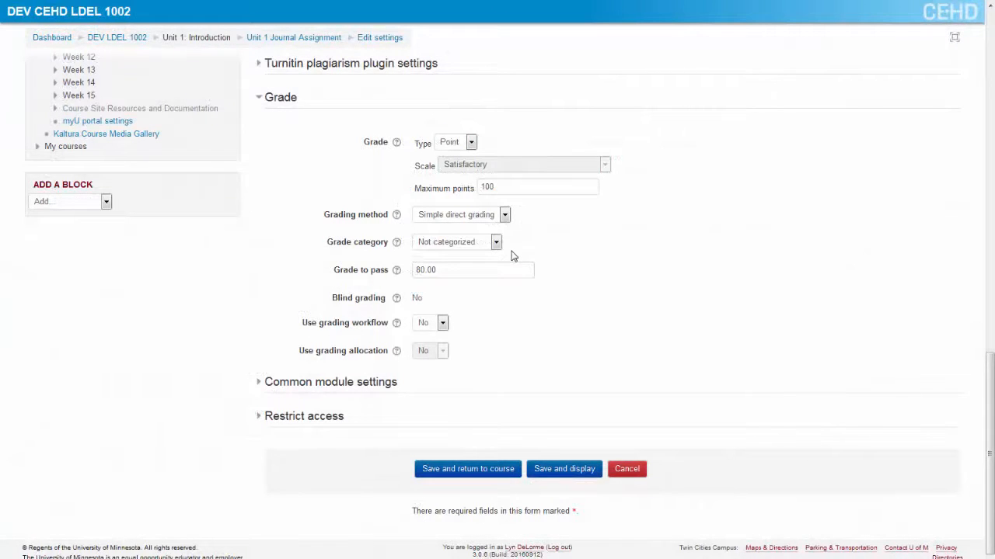
pyautogui.click(496, 242)
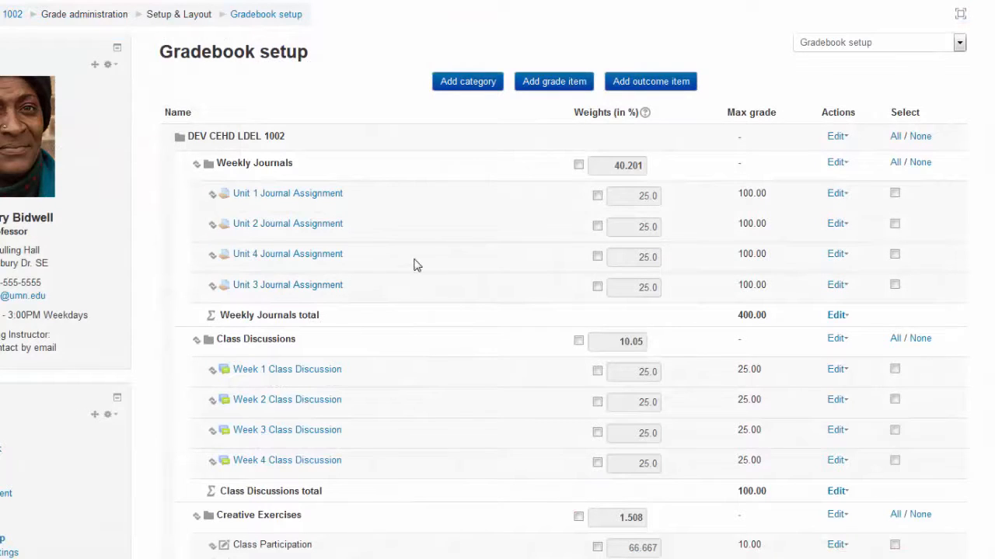
# Step: Override the category weights with 25 percent for Weekly Journals and 20 percent for Class Discussions
pyautogui.click(578, 164)
pyautogui.moveTo(599, 169); pyautogui.dragTo(684, 169)
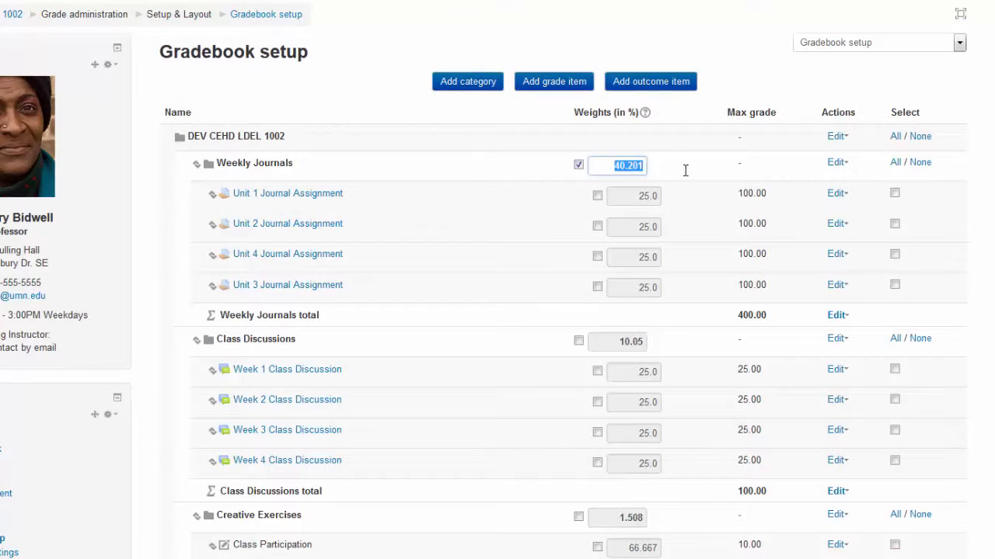
pyautogui.write('25')
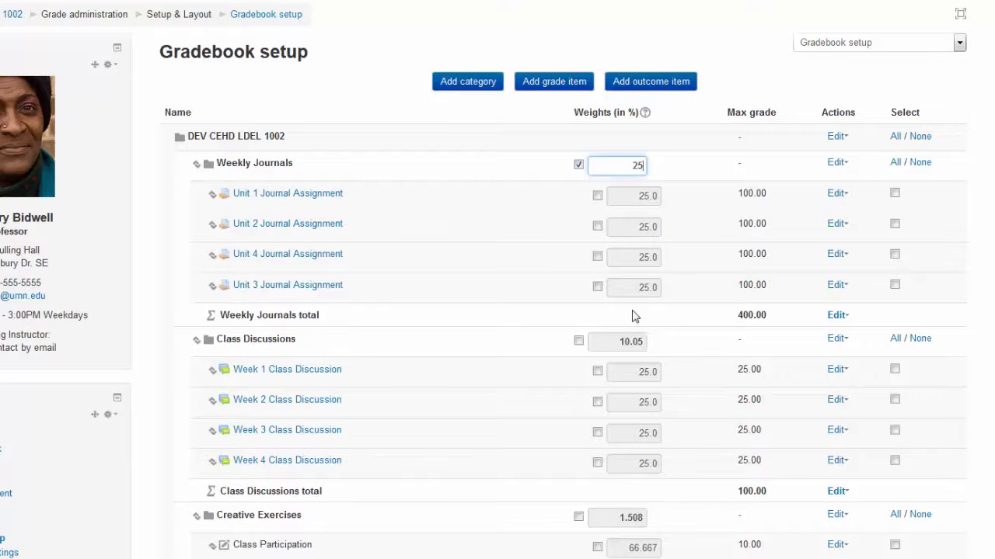
pyautogui.click(578, 340)
pyautogui.moveTo(612, 343); pyautogui.dragTo(667, 339)
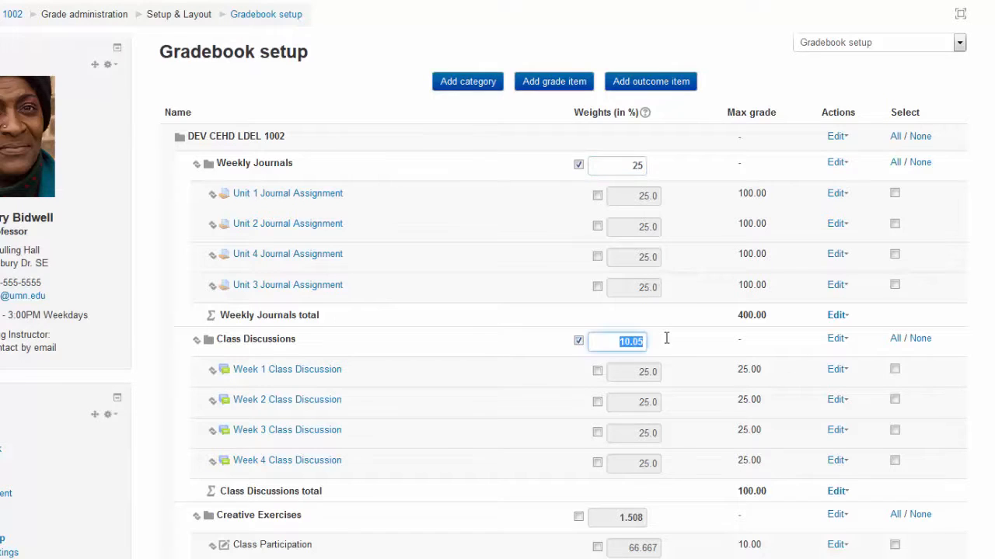
pyautogui.write('20')
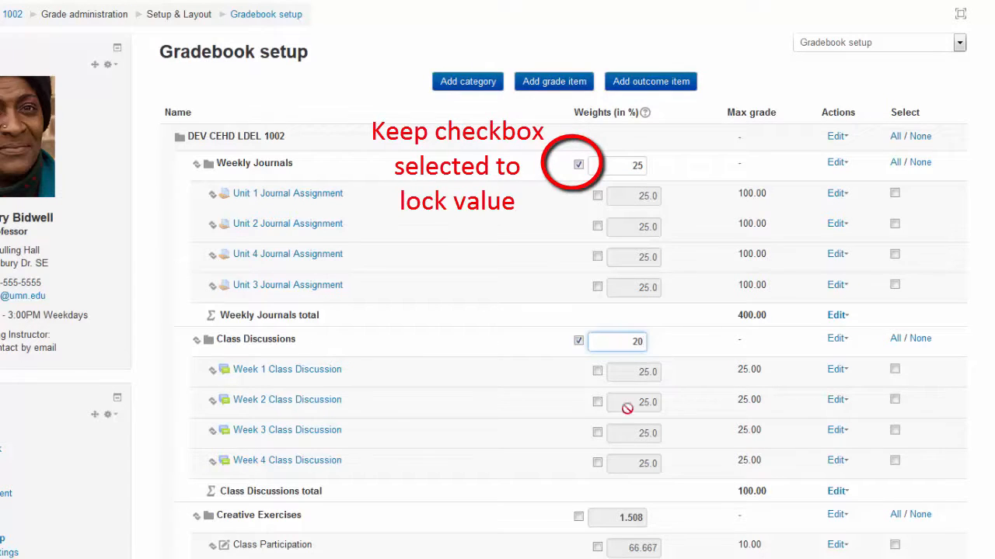
# Step: Override the Creative Exercises category weight with 30 percent and save the gradebook changes
pyautogui.click(578, 519)
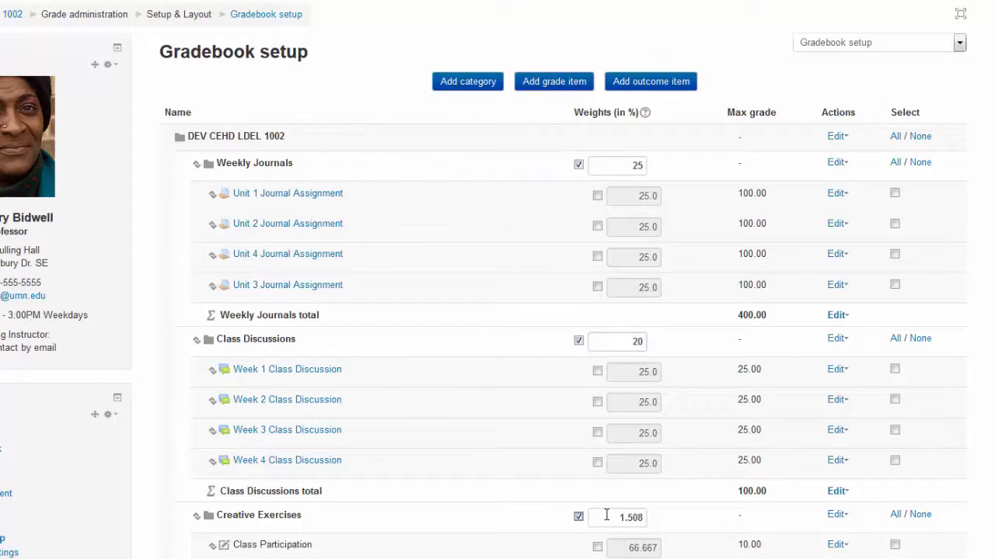
pyautogui.moveTo(606, 516); pyautogui.dragTo(663, 516)
pyautogui.write('30')
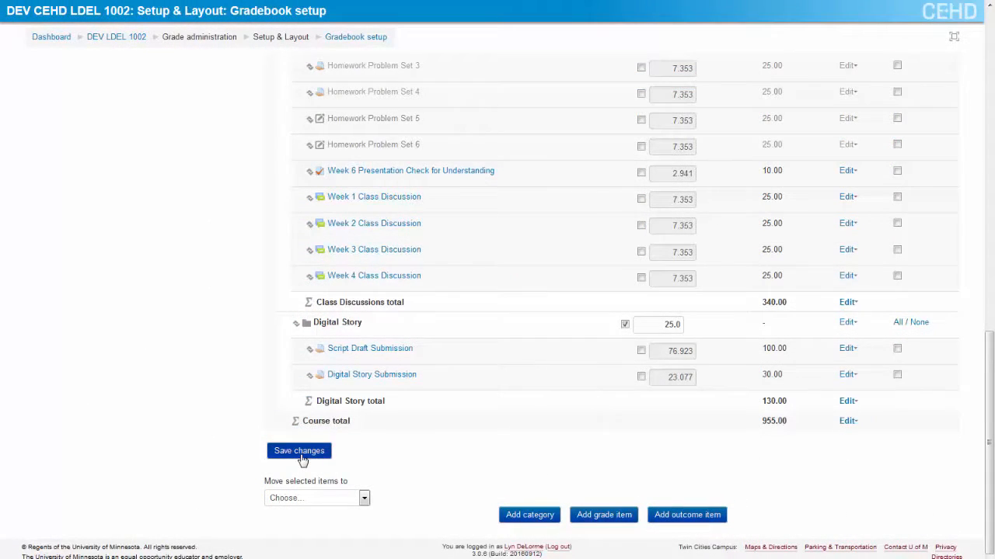
pyautogui.click(300, 453)
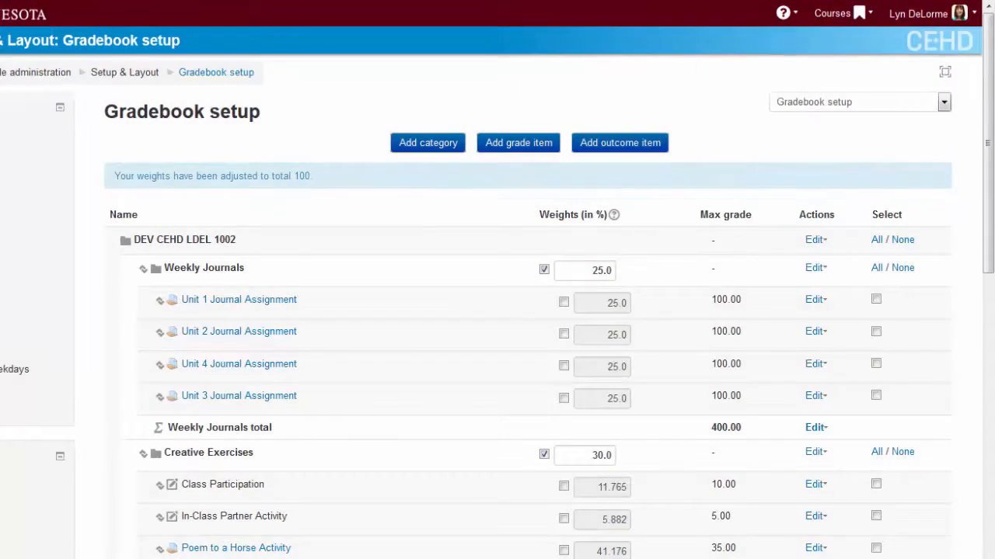
# Step: Add a grade item named Minute Reflection with a maximum grade of 25 in the Weekly Journals category
pyautogui.click(479, 163)
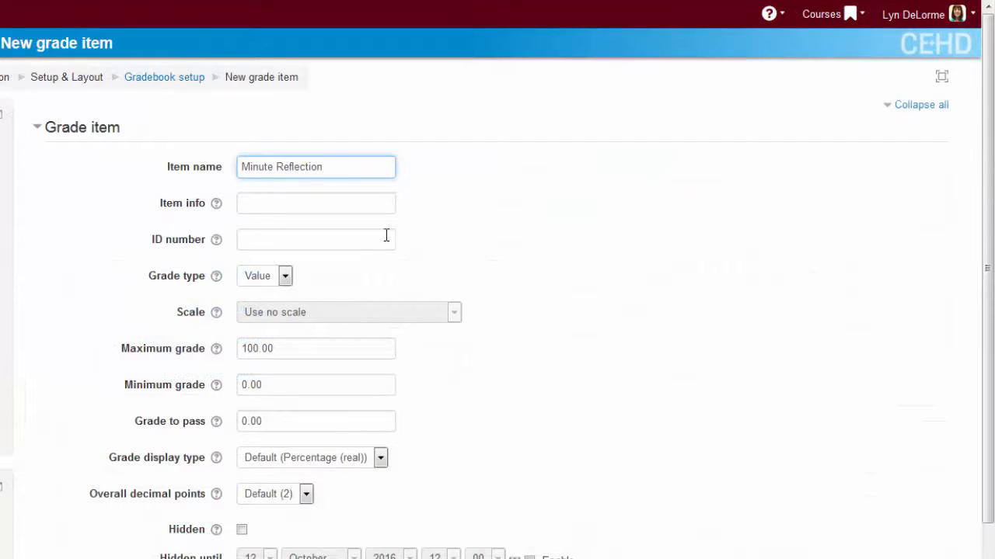
pyautogui.moveTo(259, 348); pyautogui.dragTo(239, 350)
pyautogui.write('20')
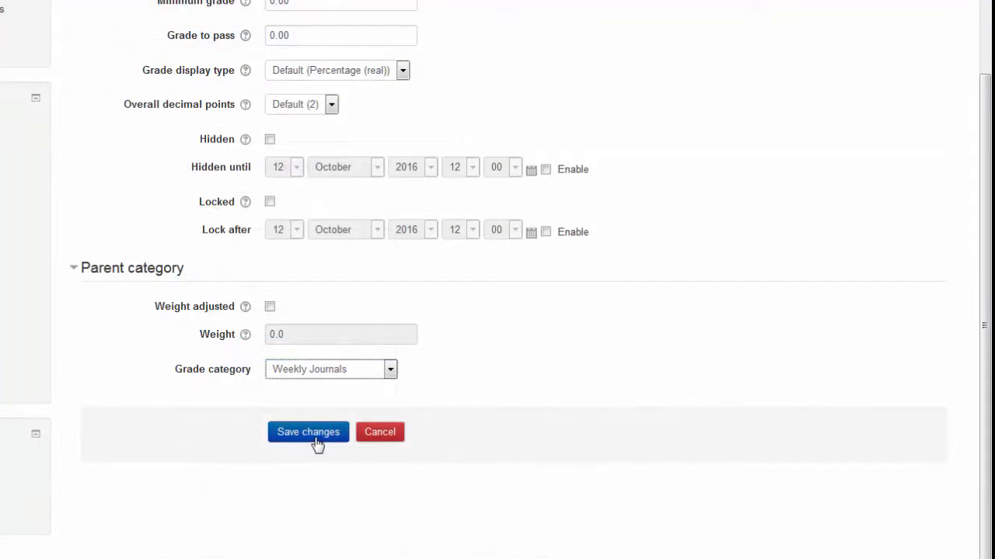
pyautogui.click(318, 444)
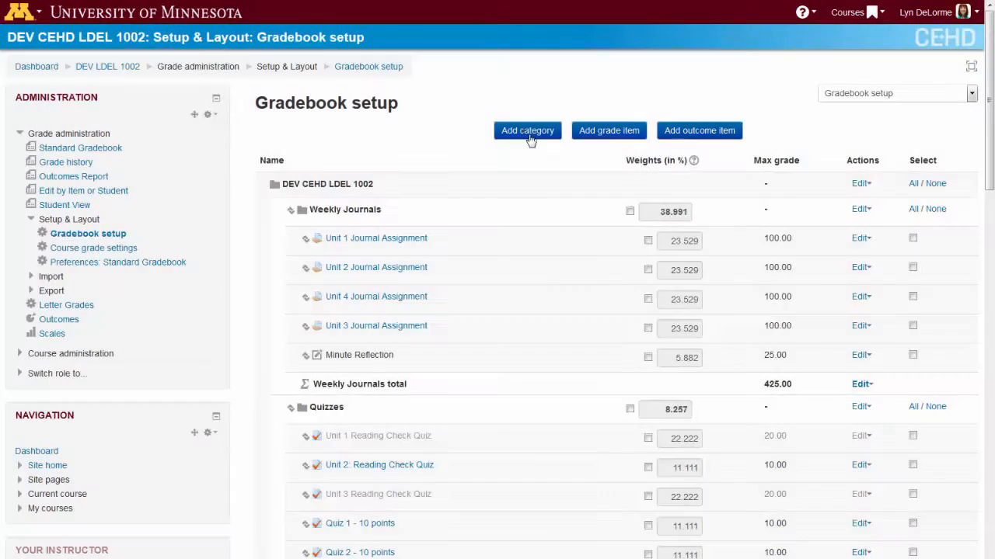
# Step: Add a grade category named Extra Credit and save it
pyautogui.click(527, 131)
pyautogui.write('Extra Credit')
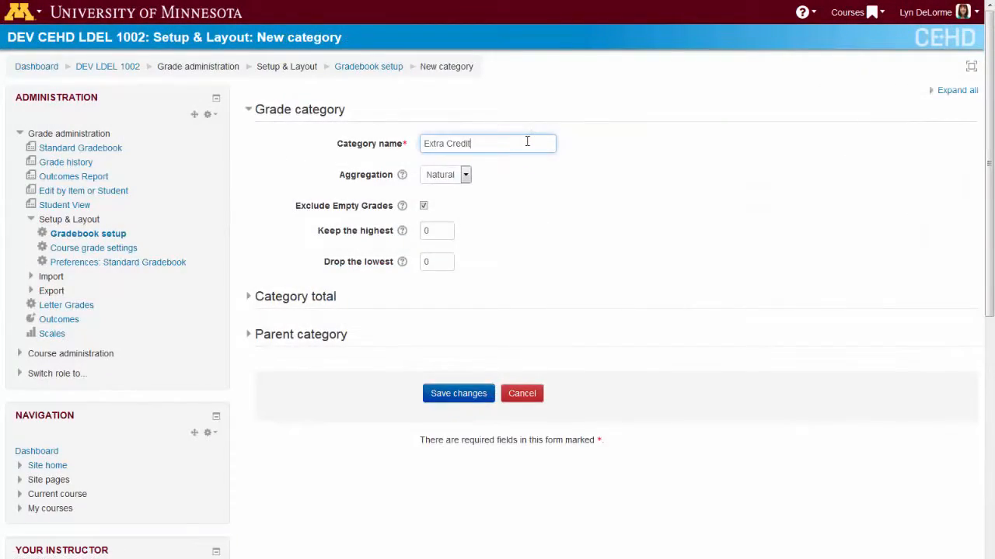
pyautogui.click(458, 404)
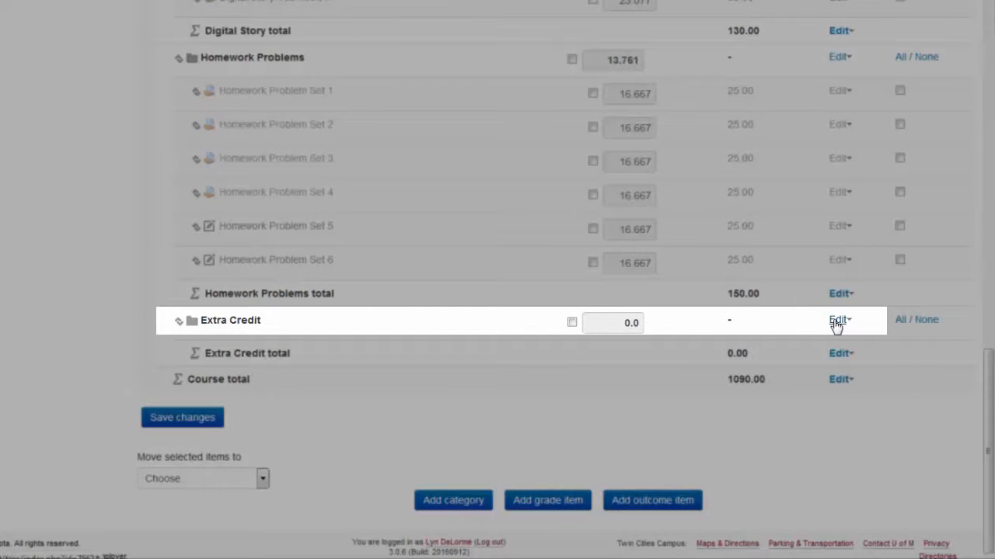
# Step: Mark the Extra Credit category as extra credit in its parent category settings and save the changes
pyautogui.click(837, 322)
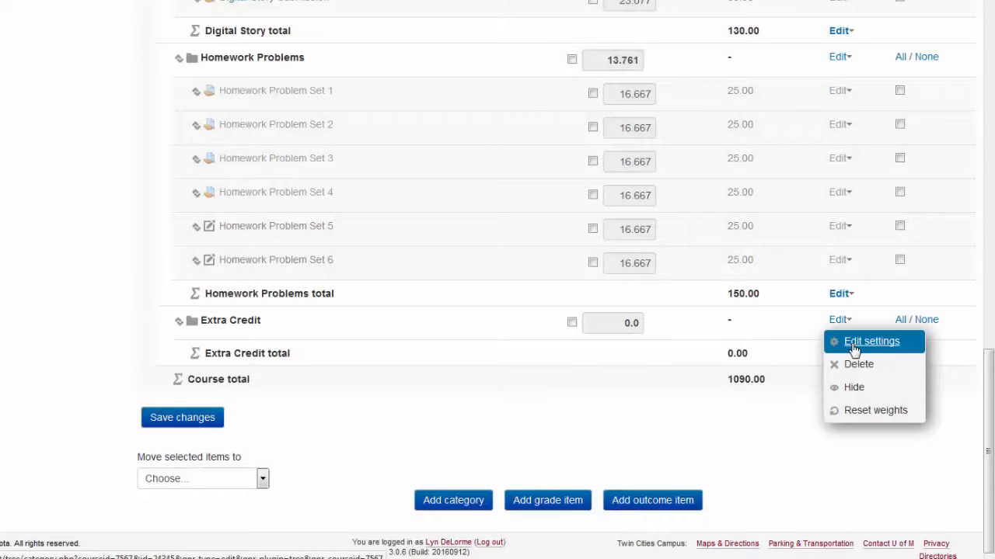
pyautogui.click(855, 350)
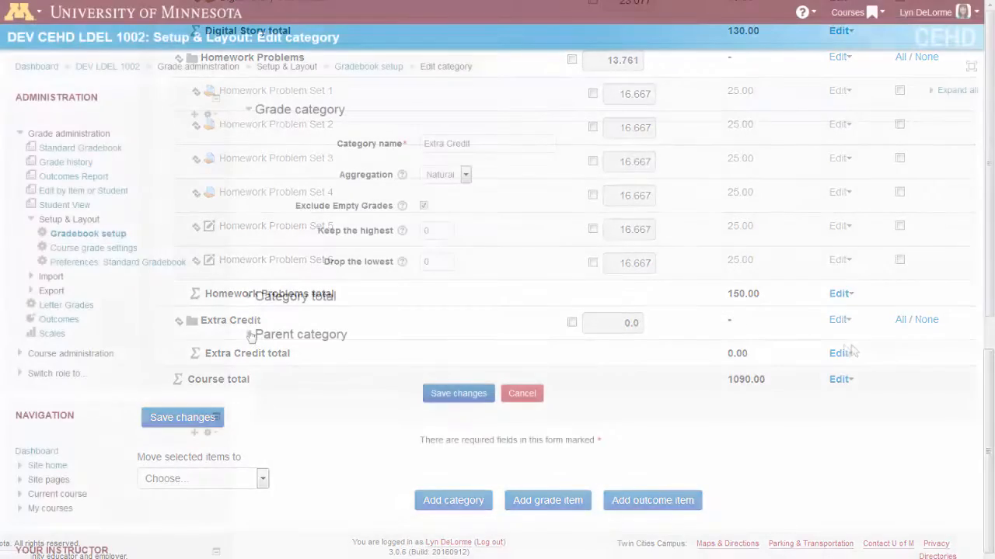
pyautogui.click(247, 334)
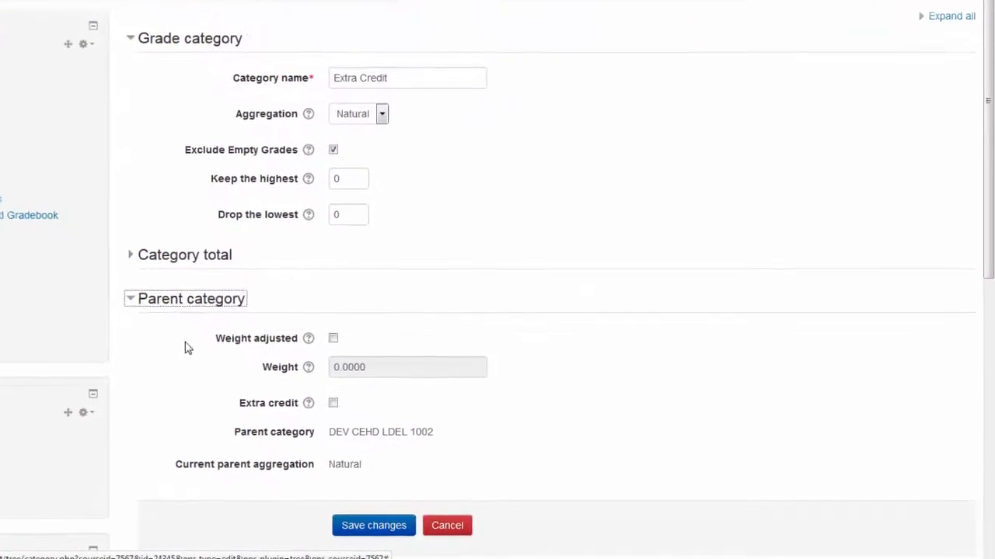
pyautogui.click(290, 394)
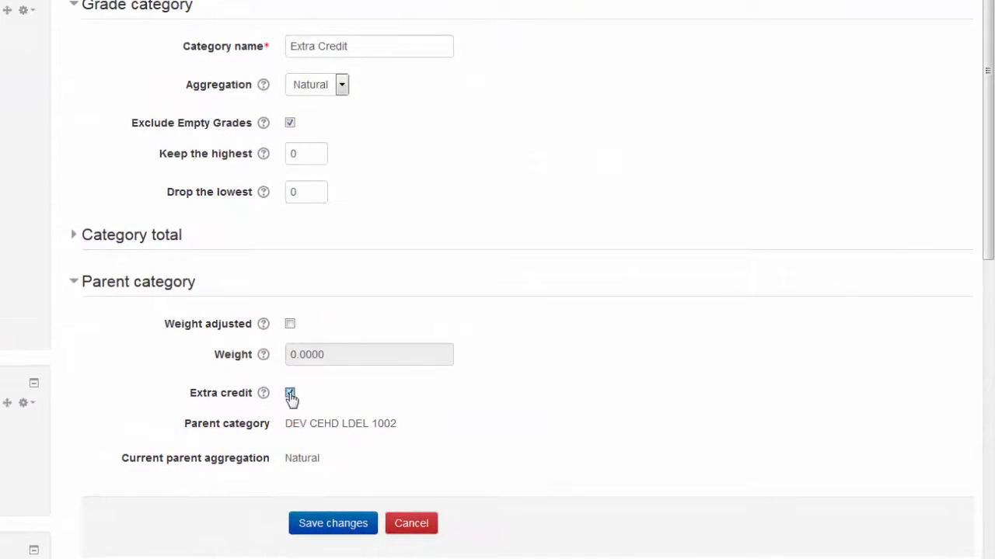
pyautogui.click(342, 525)
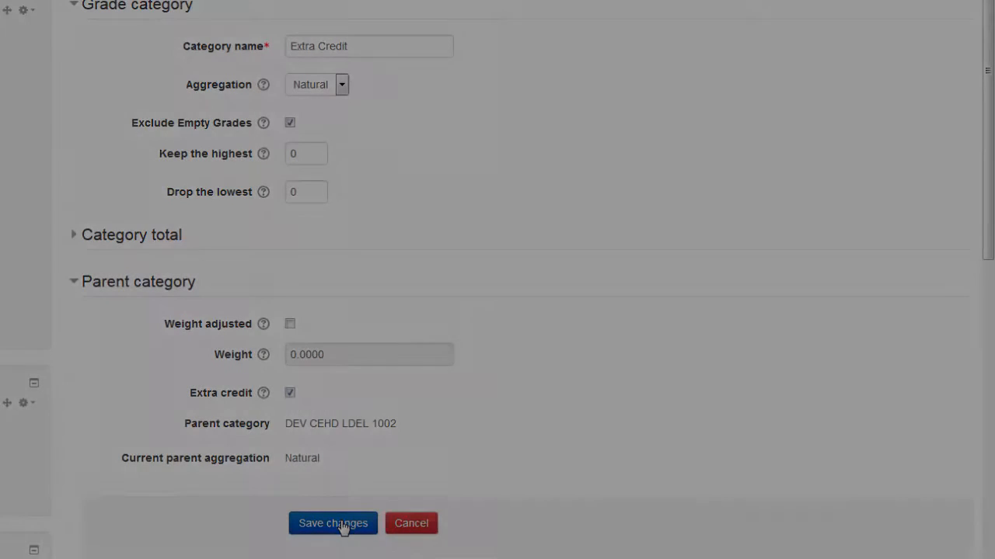